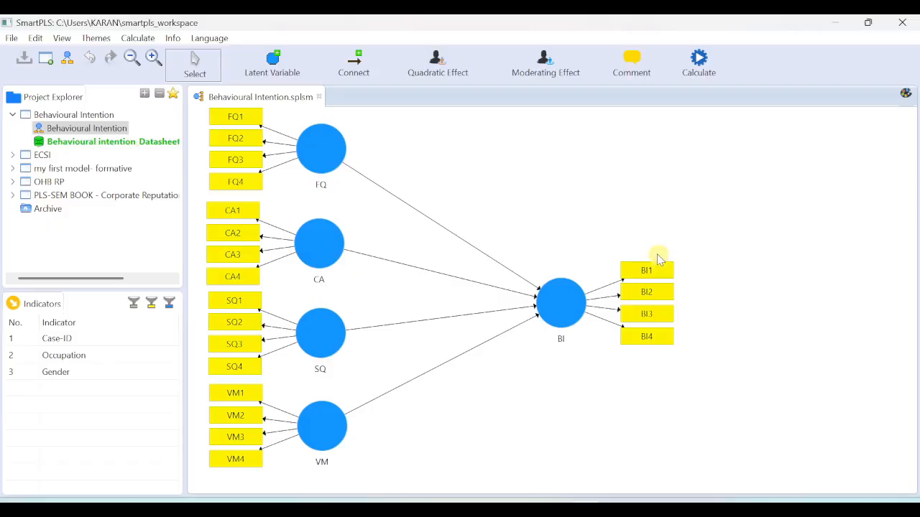
Step: Open the PLS Predict setup from the Calculate menu, with 10 folds and 10 repetitions
click(697, 62)
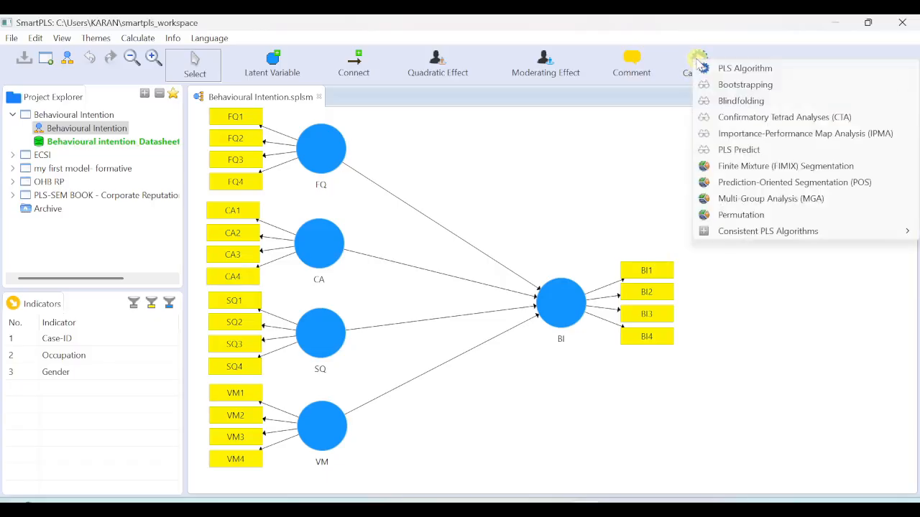
click(741, 152)
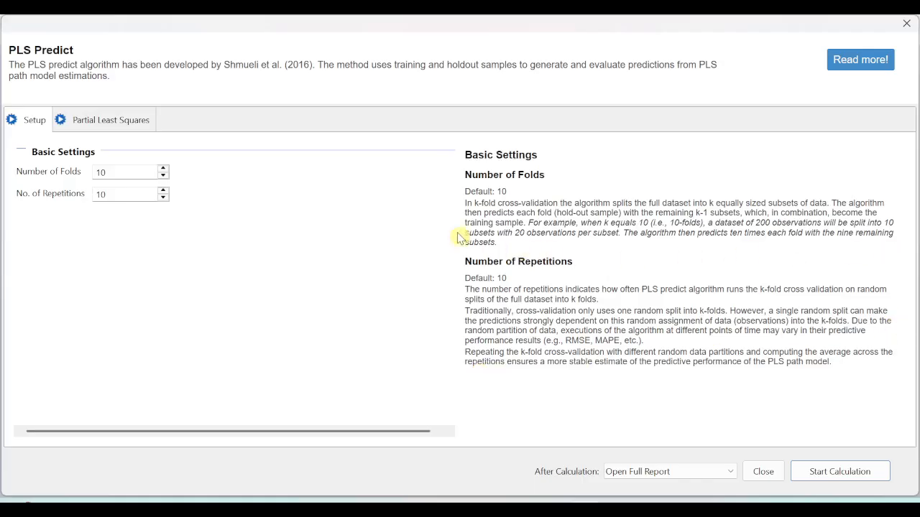
Step: Run PLS Predict and highlight the BI2 row of the resulting MV Prediction Summary
click(826, 474)
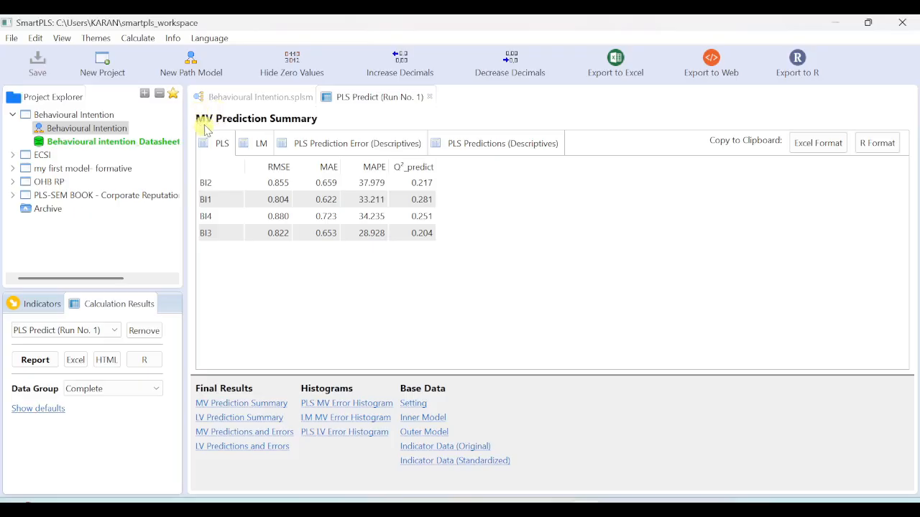
click(208, 184)
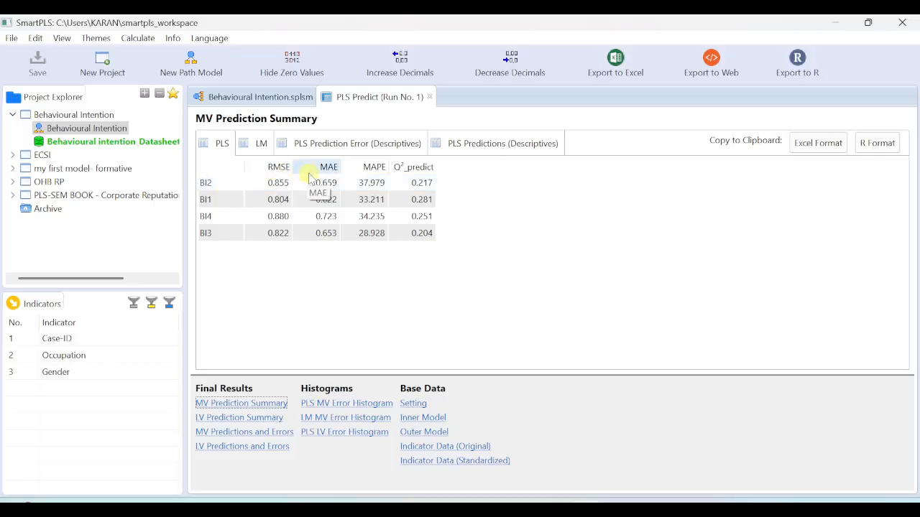
Step: Switch the MV Prediction Summary to the LM benchmark's RMSE, MAE, MAPE and Q²_predict
click(260, 145)
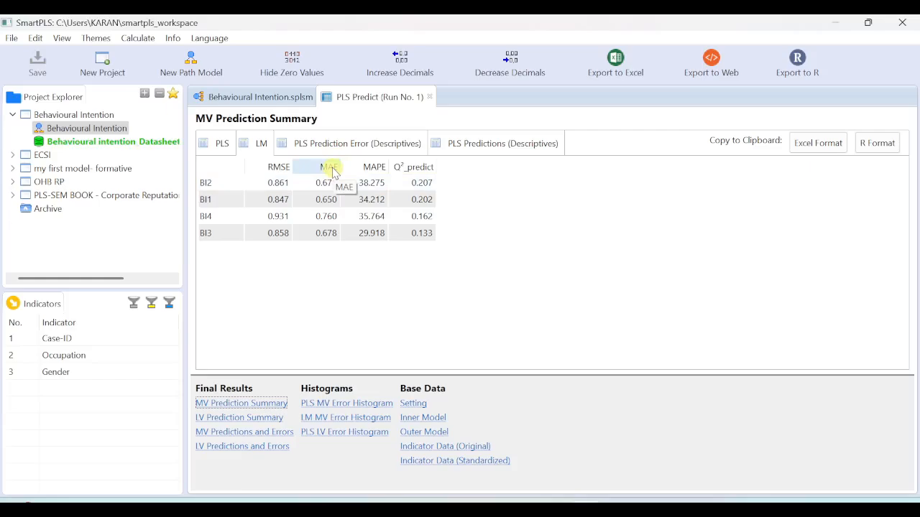
Step: Show the PLS model's prediction summary again, with Q²_predict from 0.204 to 0.281
click(224, 147)
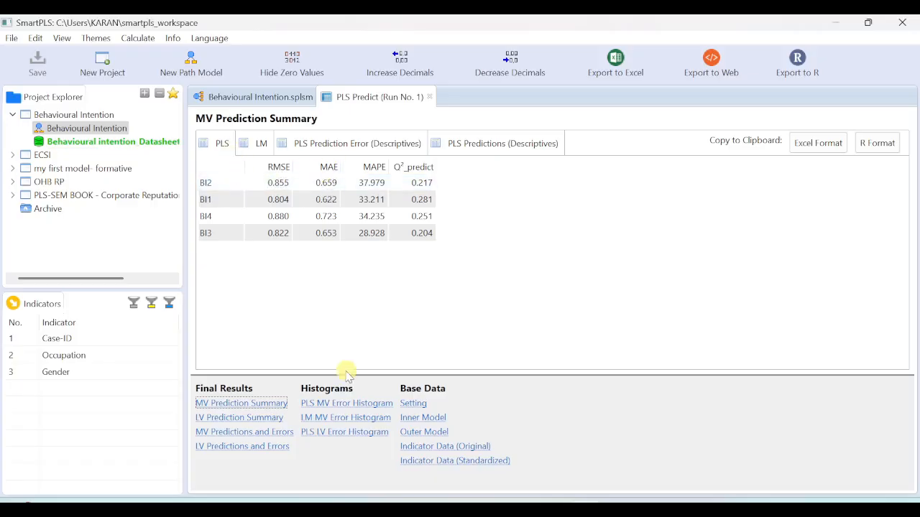
Step: View the PLS error histograms for BI3 and BI4, then the LM MV error histogram
click(363, 405)
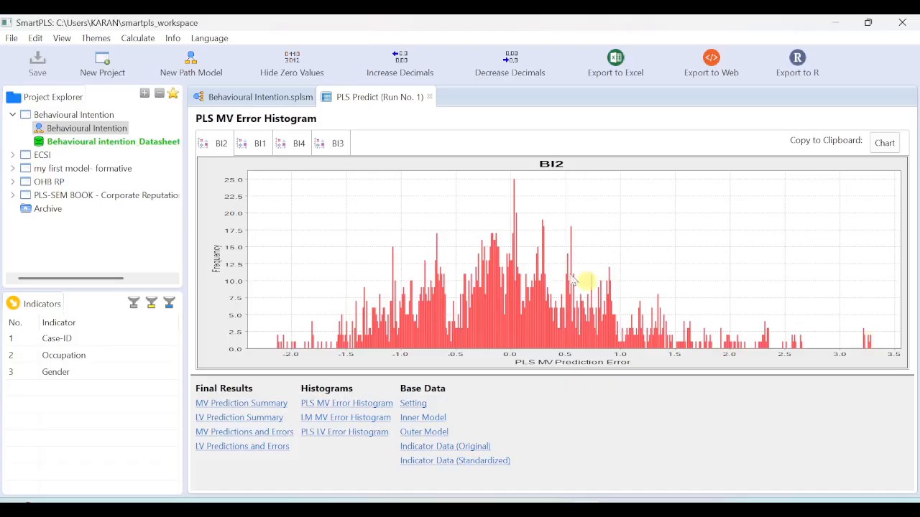
click(328, 145)
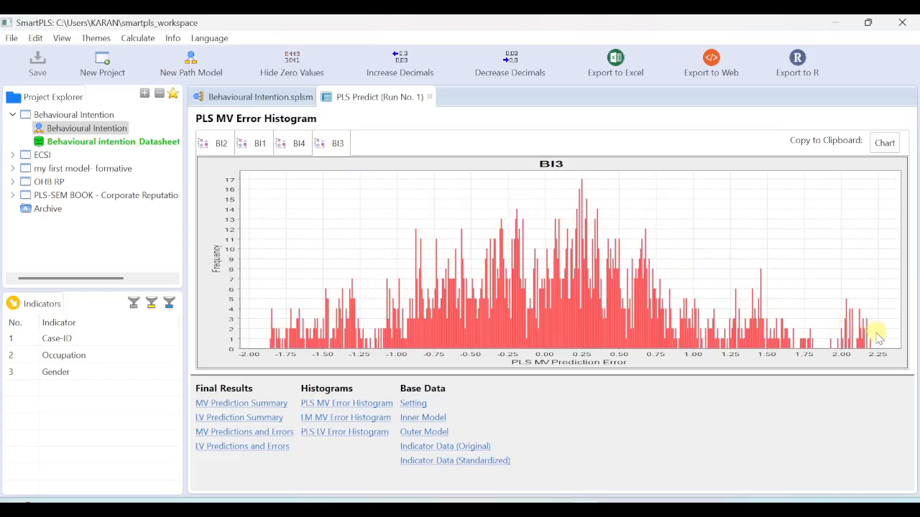
click(293, 143)
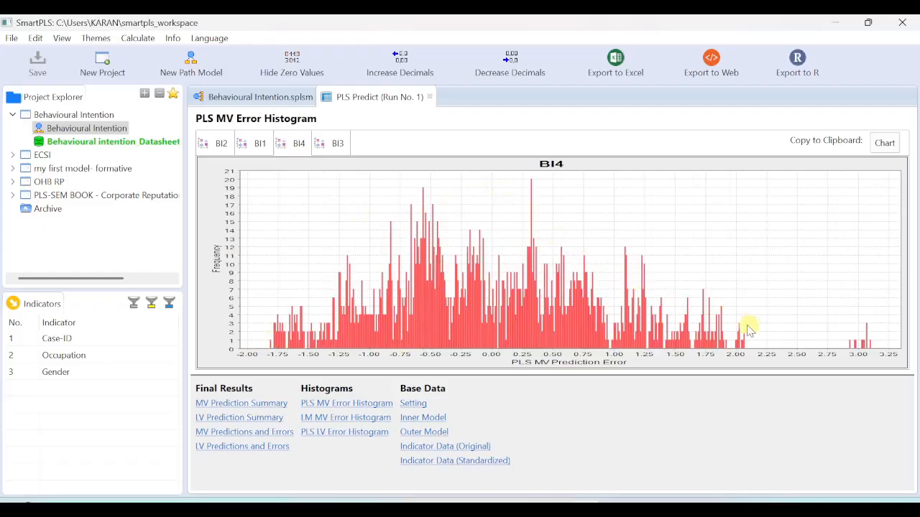
click(346, 419)
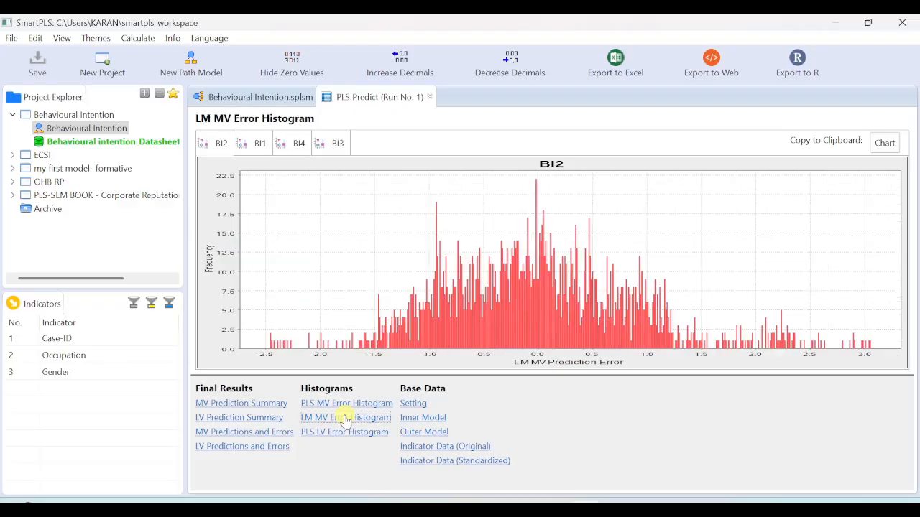
Step: Review the LM error histograms for BI1 through BI4, then reopen the MV Prediction Summary
click(257, 146)
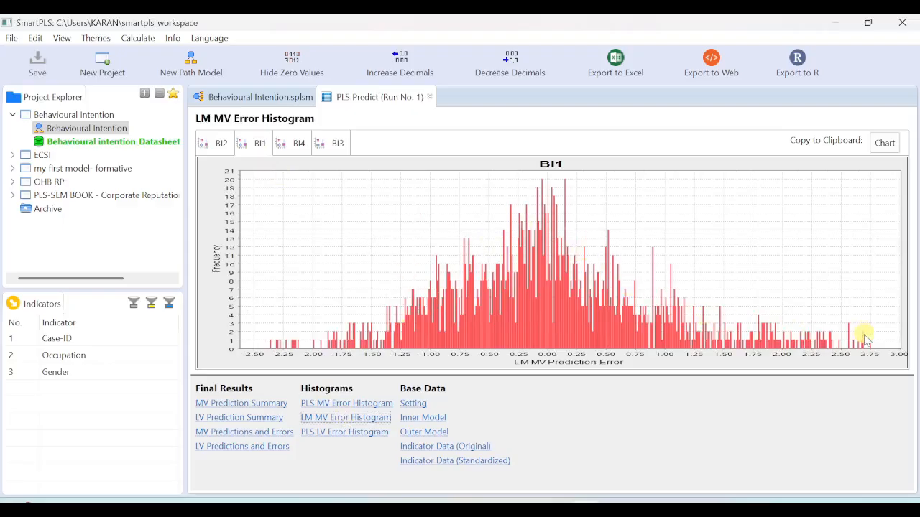
click(217, 144)
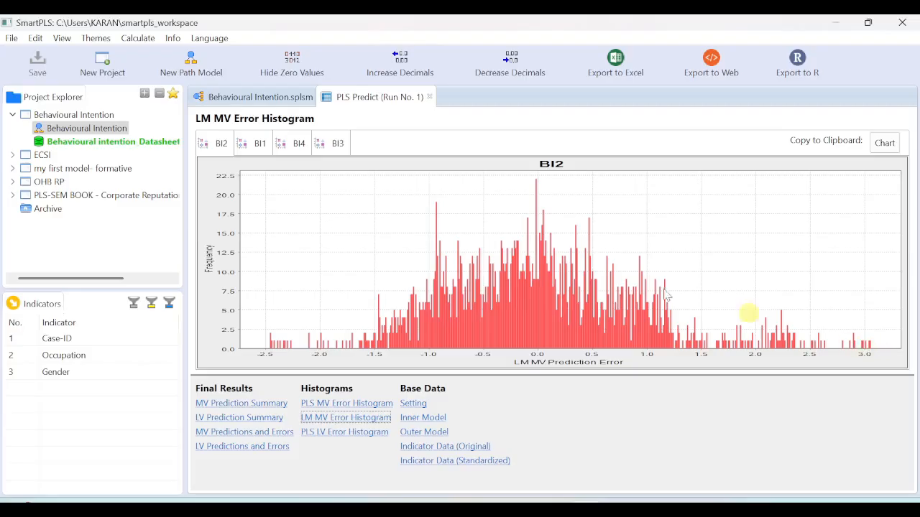
click(332, 145)
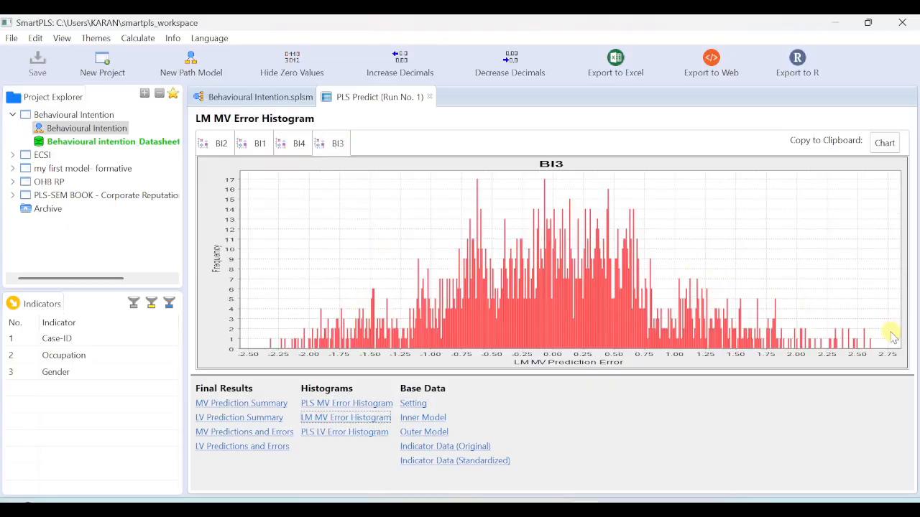
click(305, 148)
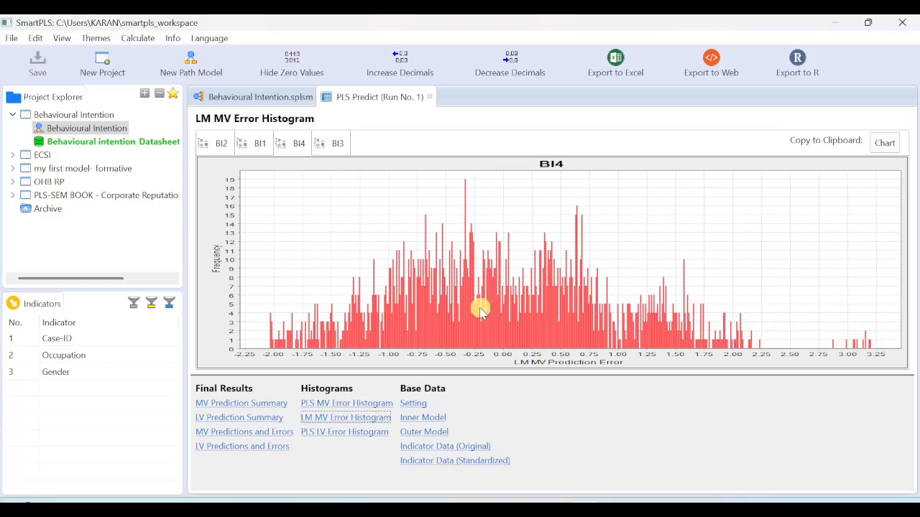
click(257, 404)
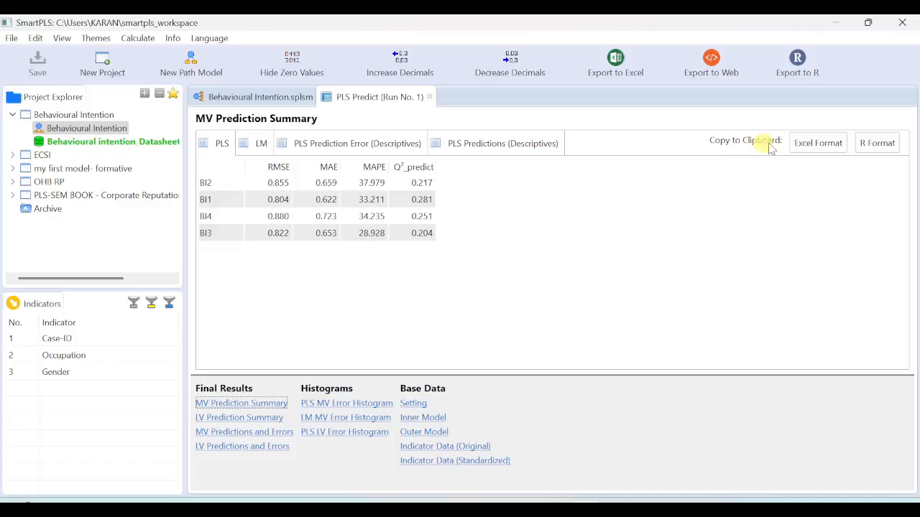
Step: Copy the PLS prediction summary in Excel format and paste it into a blank sheet at A2
click(830, 146)
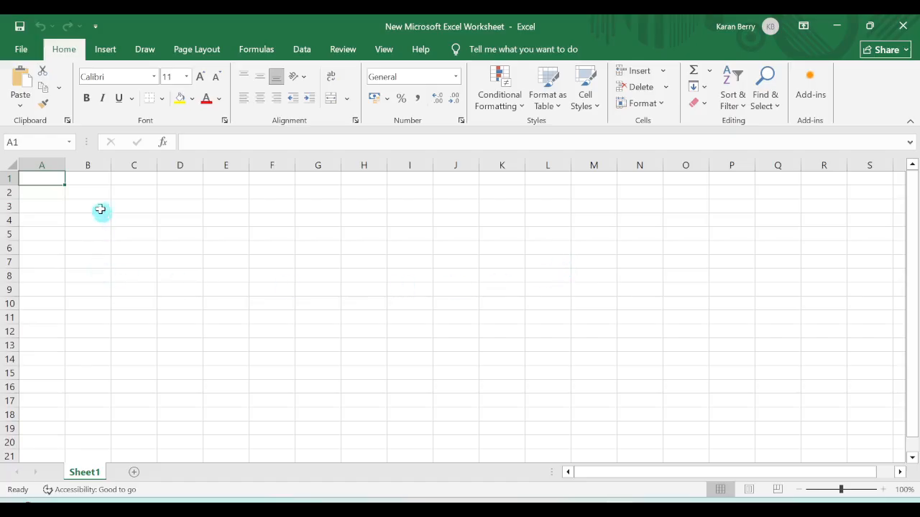
click(51, 192)
right_click(51, 193)
click(80, 227)
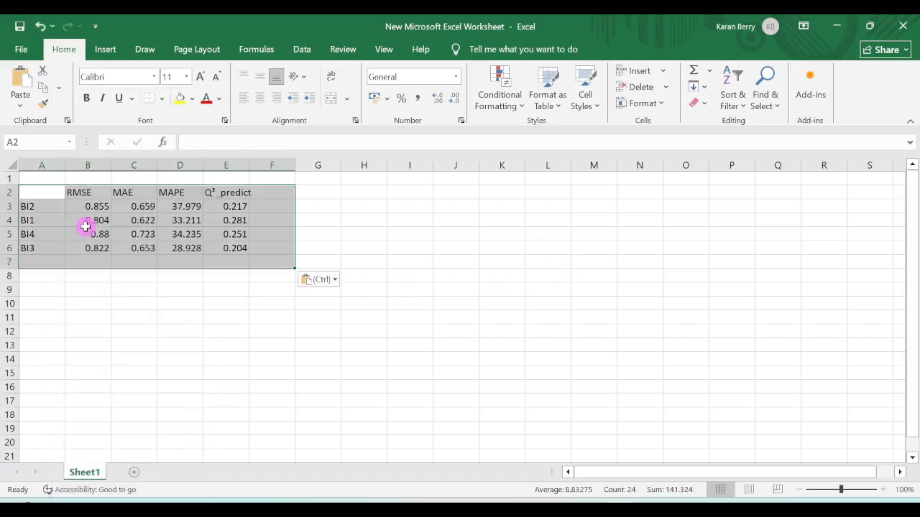
Step: Label the pasted table 'PLS' in A1 and add an 'LM' heading in G1
click(53, 175)
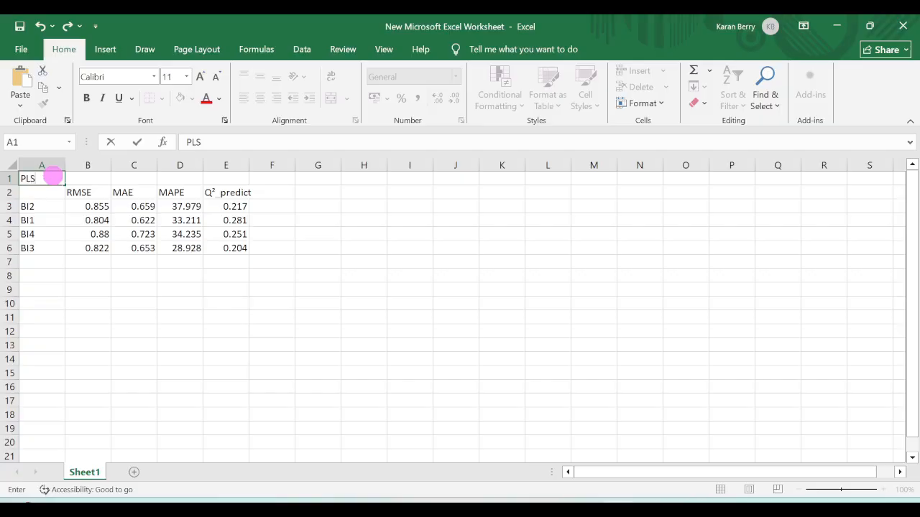
click(319, 177)
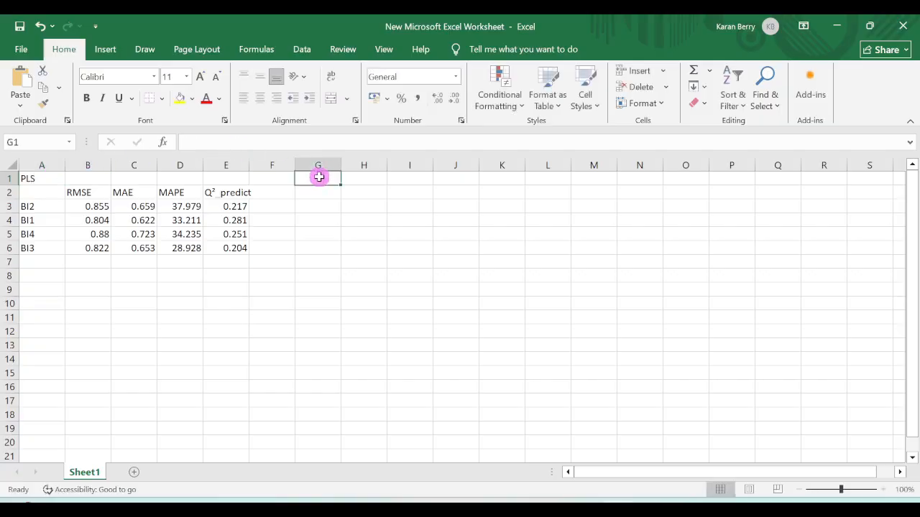
text(LM)
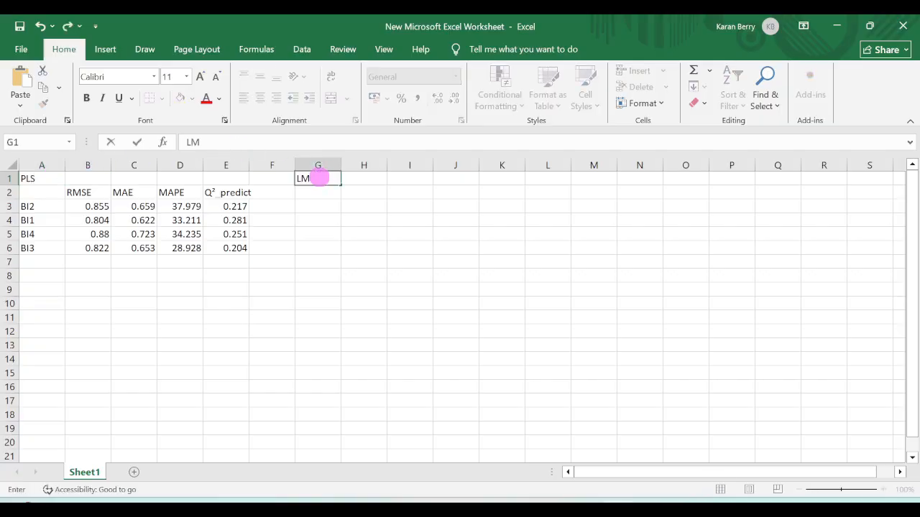
click(373, 288)
click(553, 502)
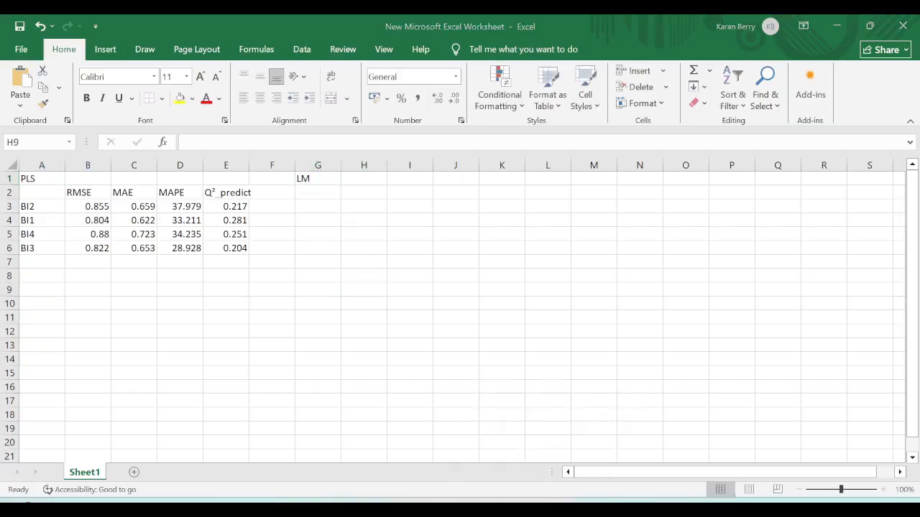
Step: Copy the LM benchmark's prediction summary and paste it into the Excel sheet at G2
click(261, 147)
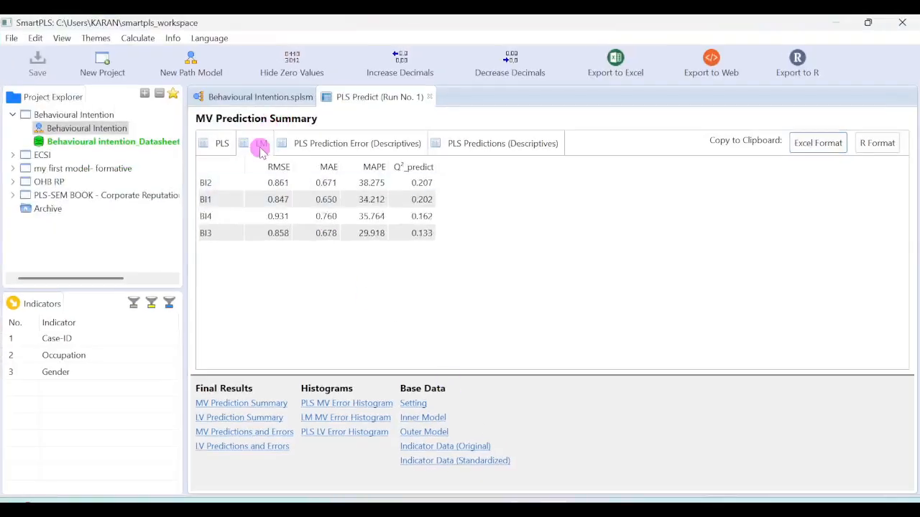
click(819, 144)
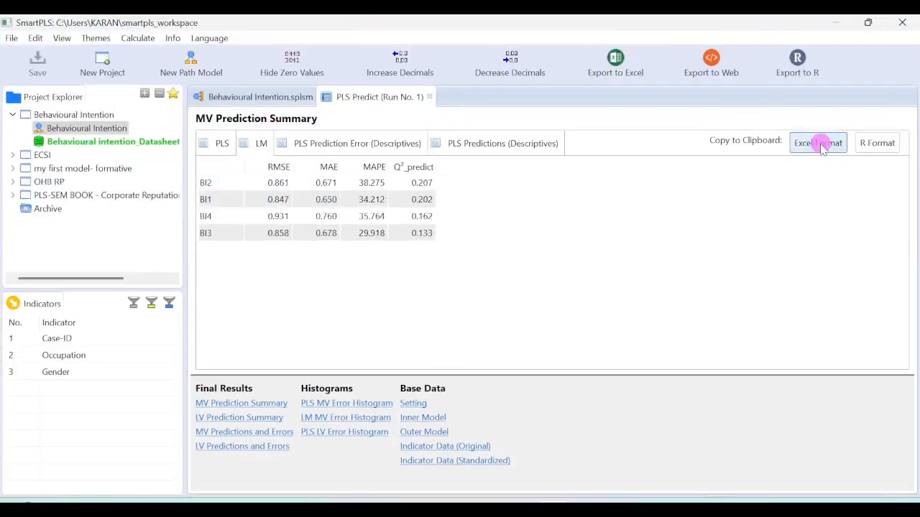
click(552, 402)
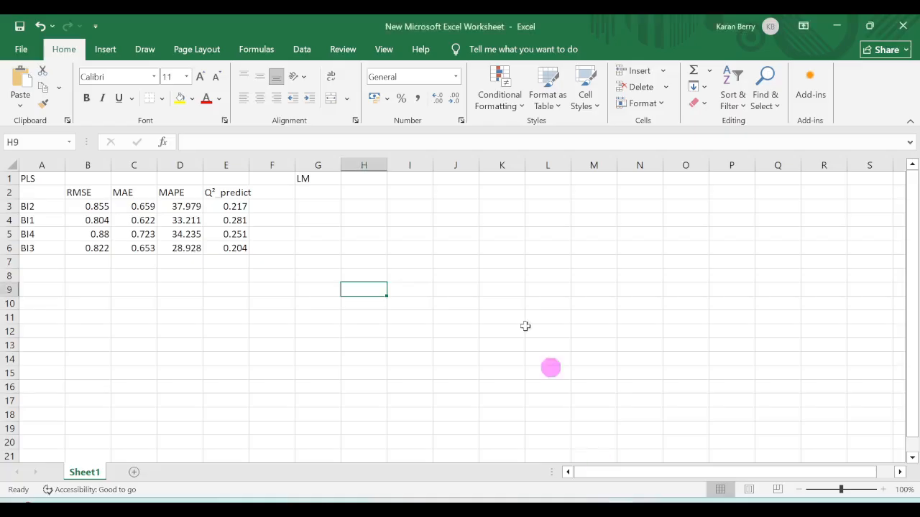
click(320, 194)
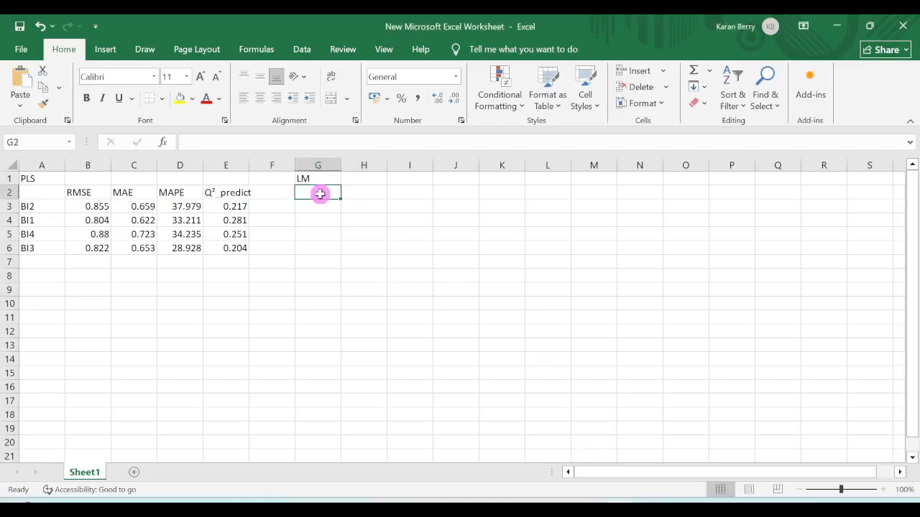
key(ctrl+v)
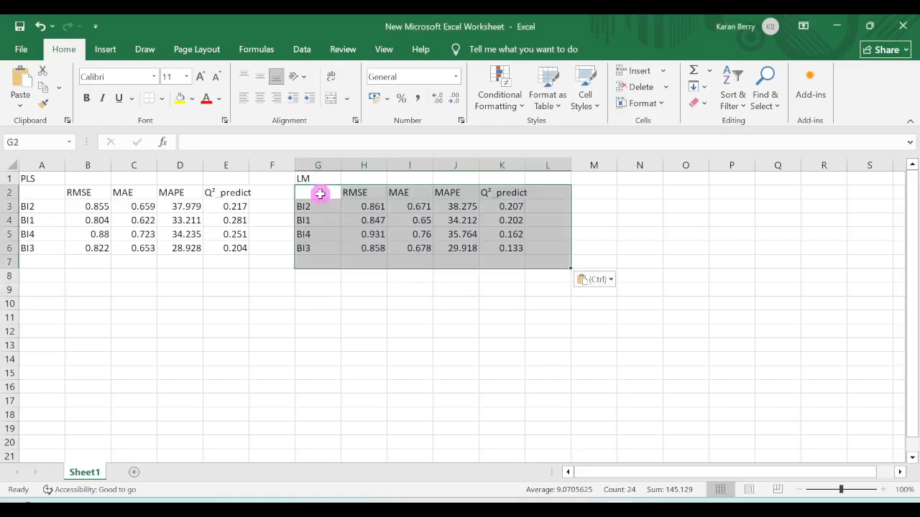
Step: Delete the entire RMSE column from both the PLS table and the LM table
click(370, 317)
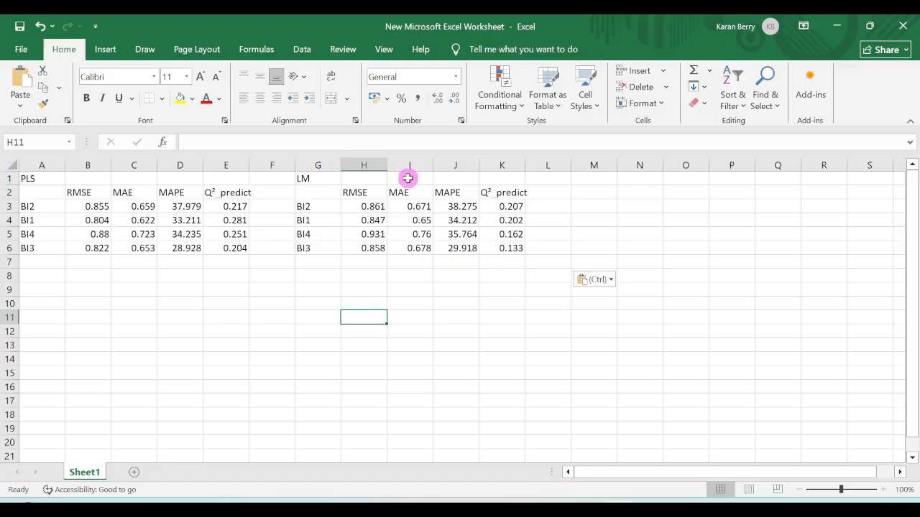
click(84, 178)
right_click(85, 178)
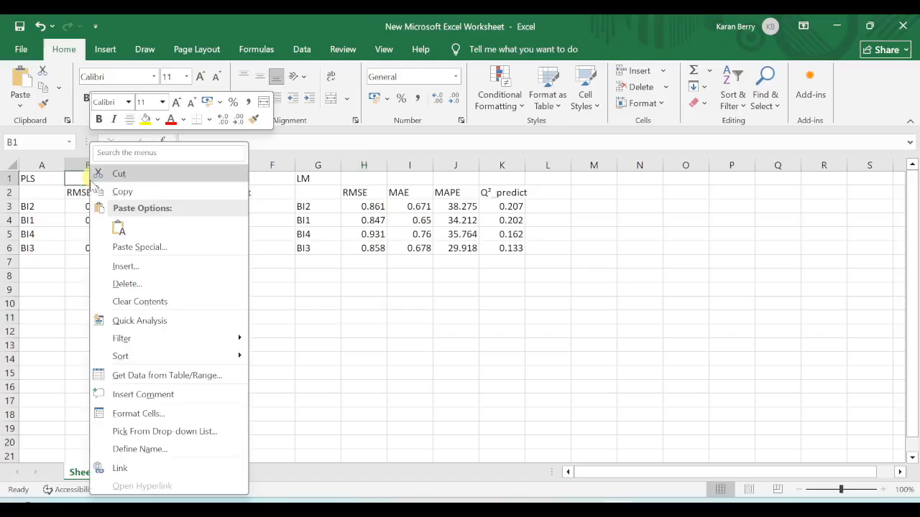
click(125, 283)
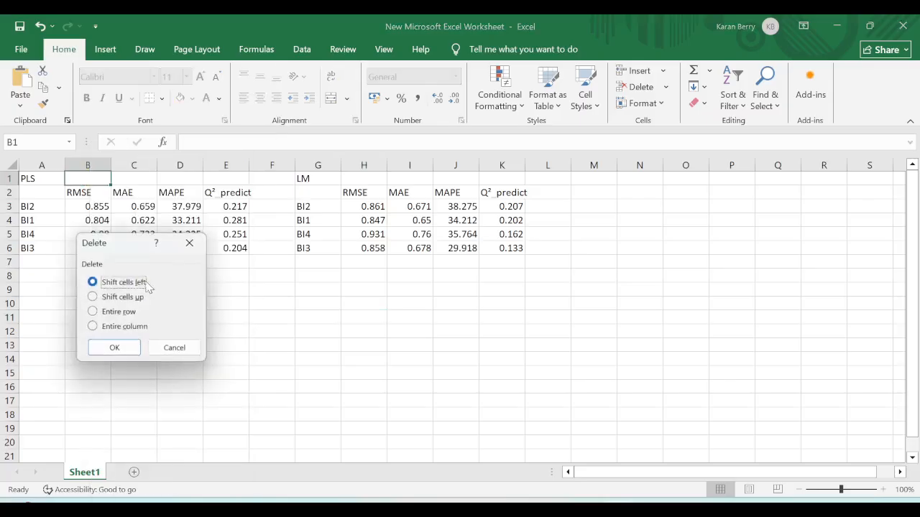
click(118, 329)
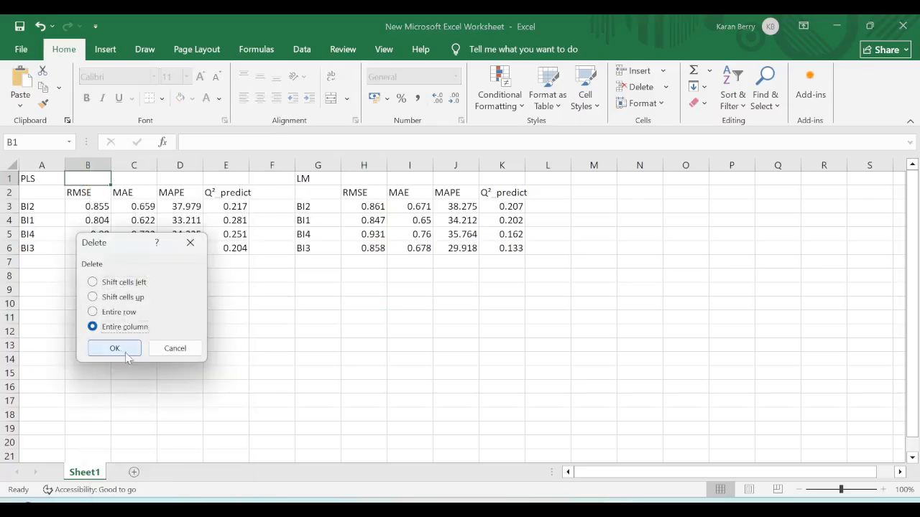
click(123, 347)
click(323, 179)
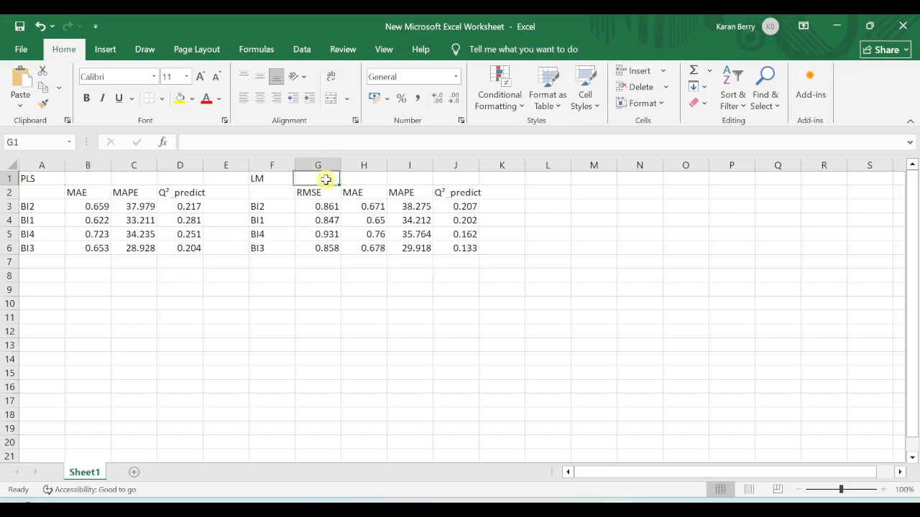
right_click(324, 178)
click(403, 283)
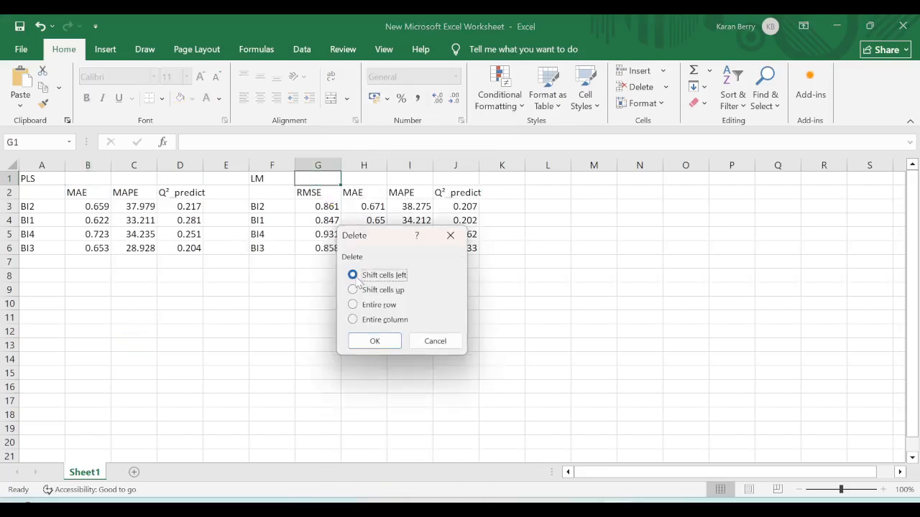
click(353, 319)
click(374, 340)
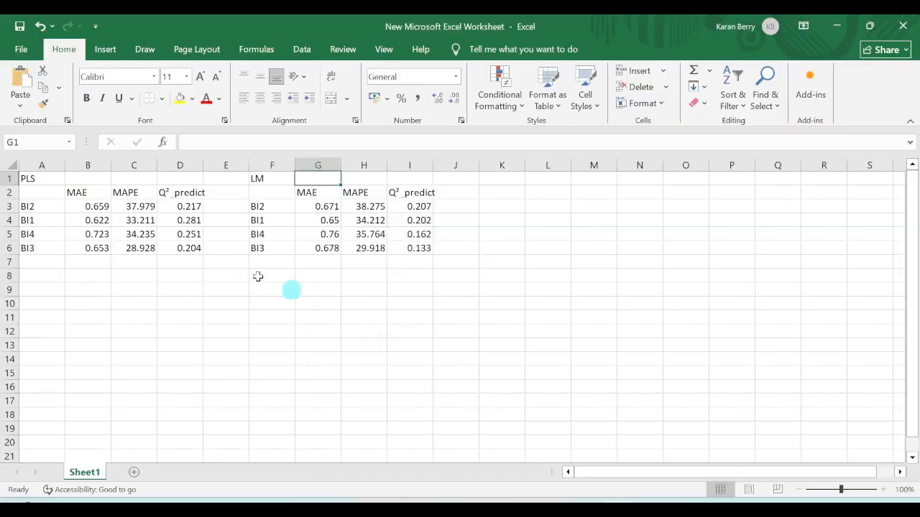
Step: Delete the entire MAPE column from both tables, leaving only MAE and Q²_predict
click(143, 176)
right_click(141, 178)
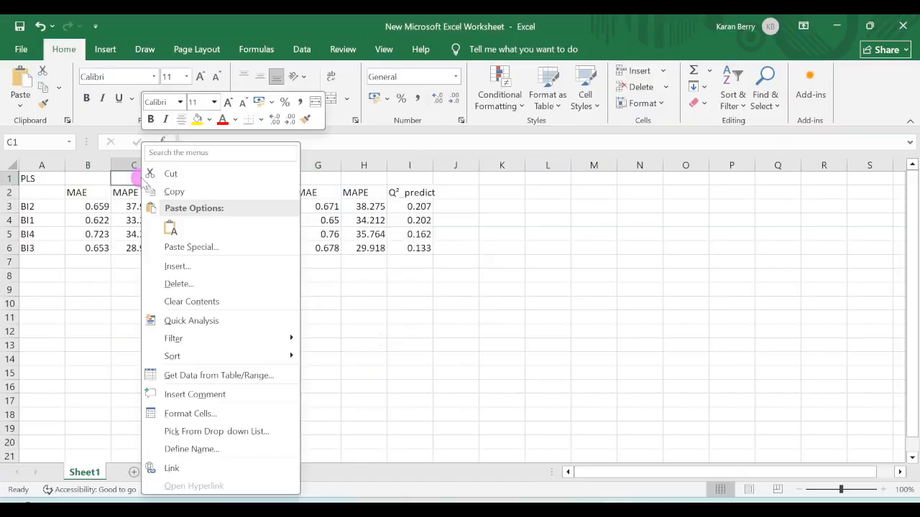
click(206, 286)
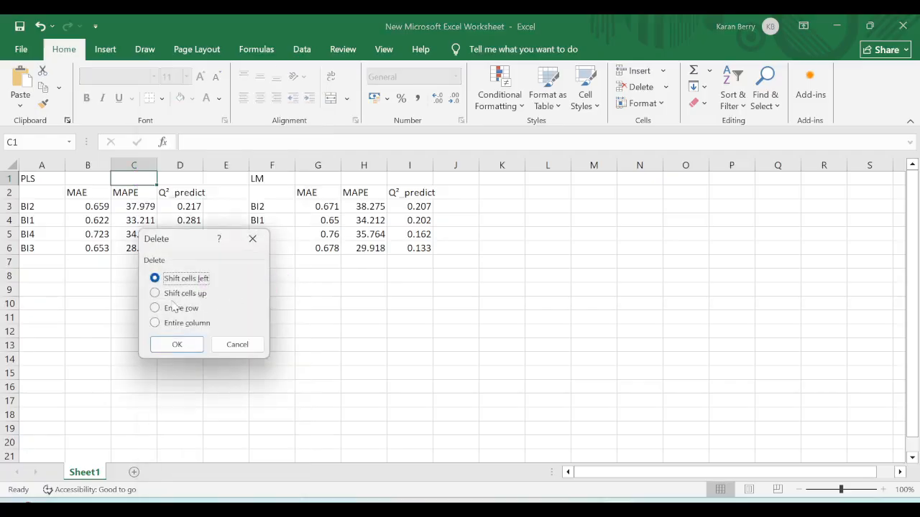
click(155, 323)
click(176, 345)
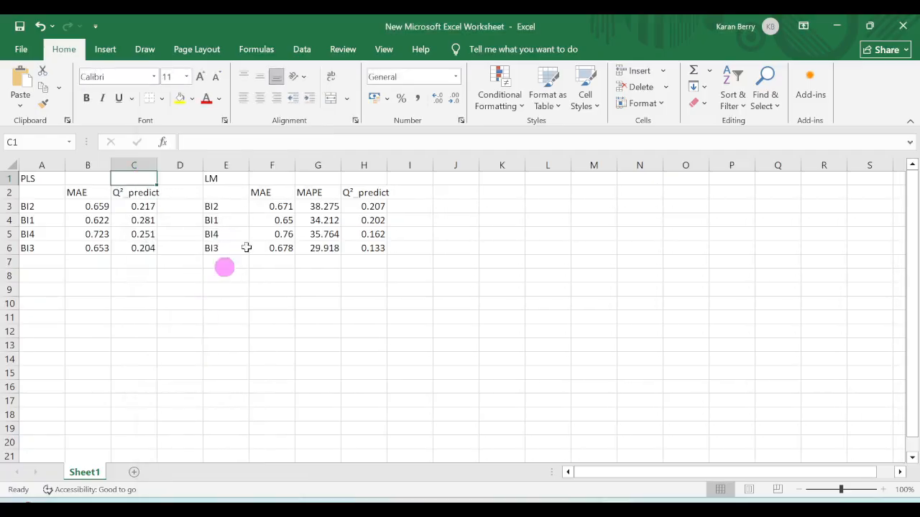
click(318, 177)
right_click(318, 178)
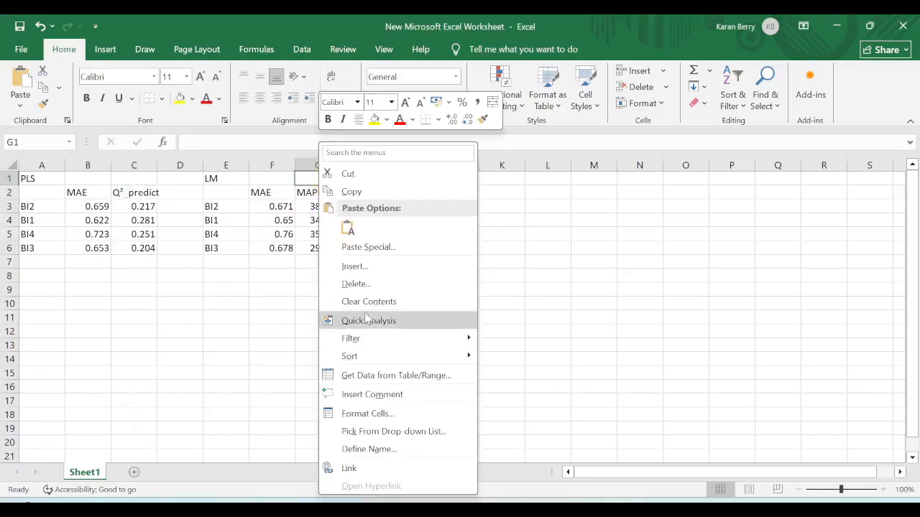
click(370, 286)
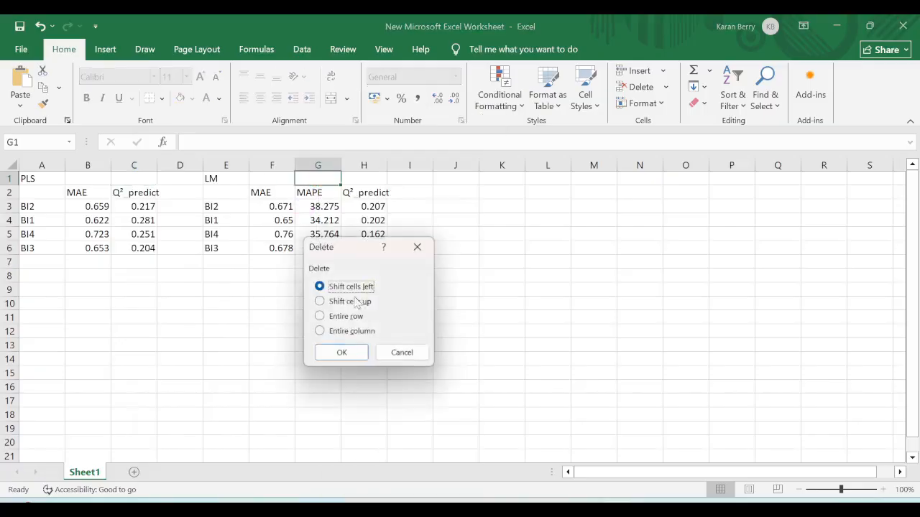
click(331, 333)
click(342, 352)
click(299, 353)
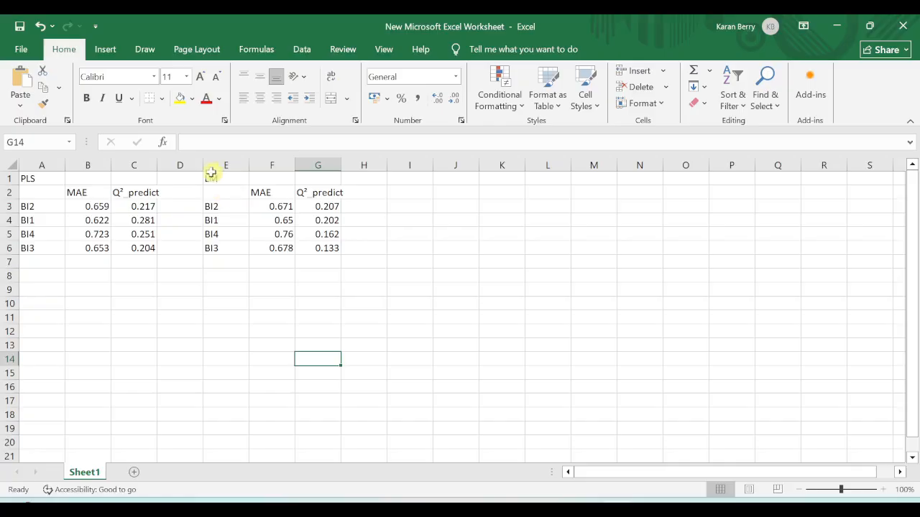
click(411, 206)
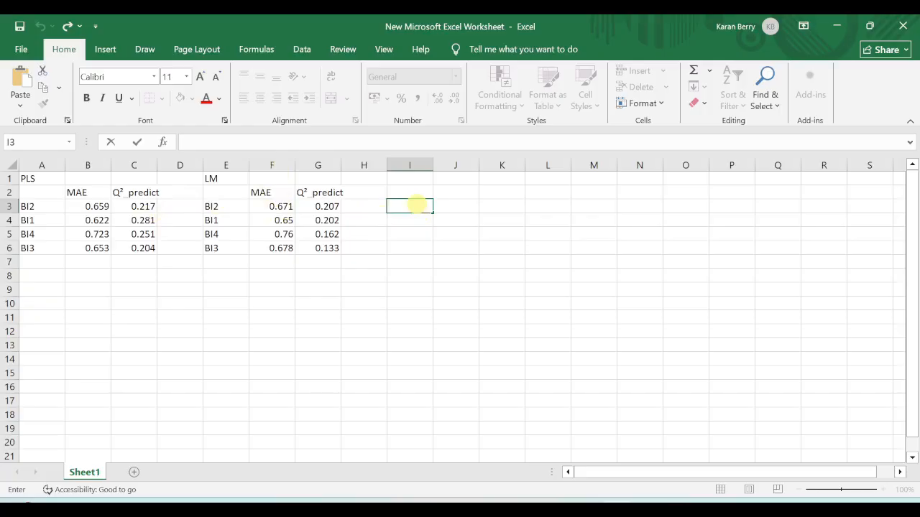
Step: Enter =B3-F3 in I3 and fill it down to I6 for PLS-minus-LM MAE
text(=B3)
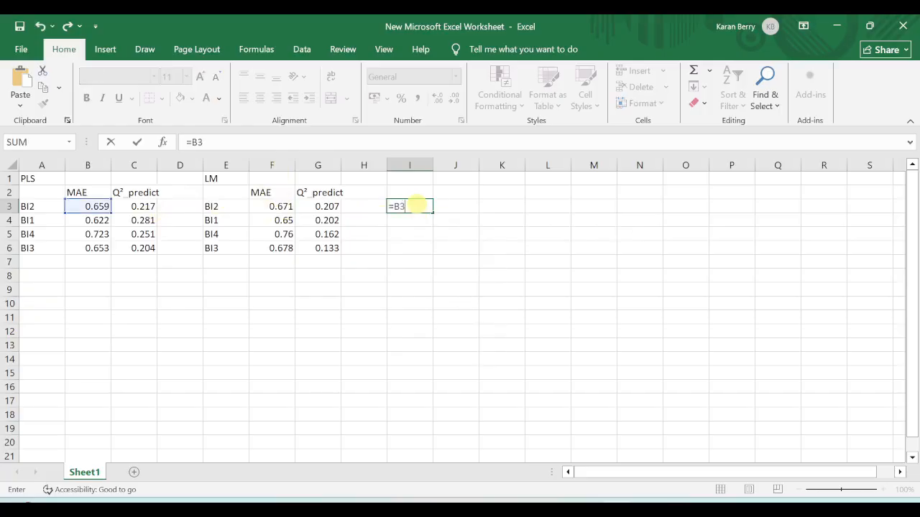
text(-F3)
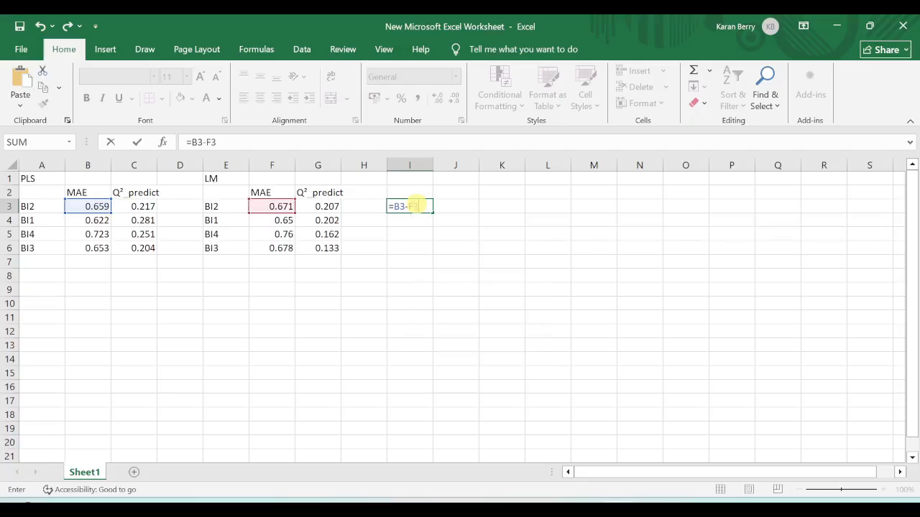
key(Return)
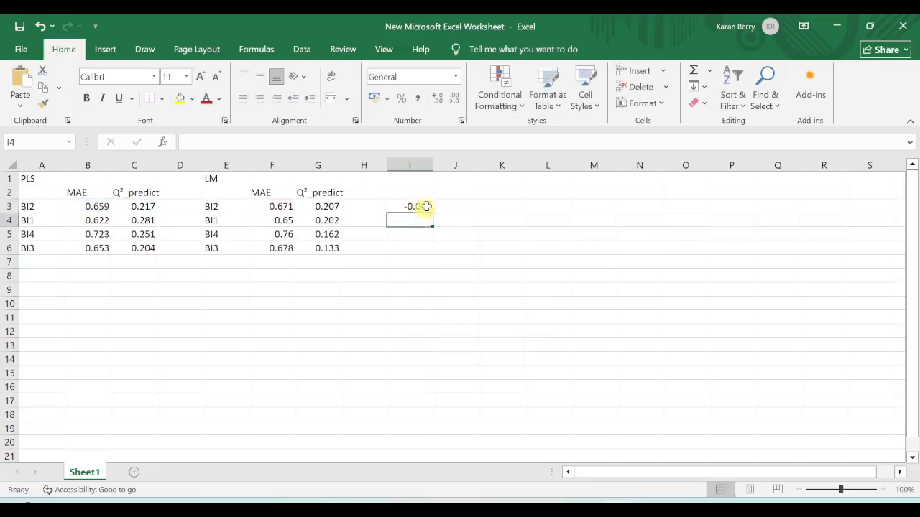
click(428, 205)
drag(433, 212, 428, 254)
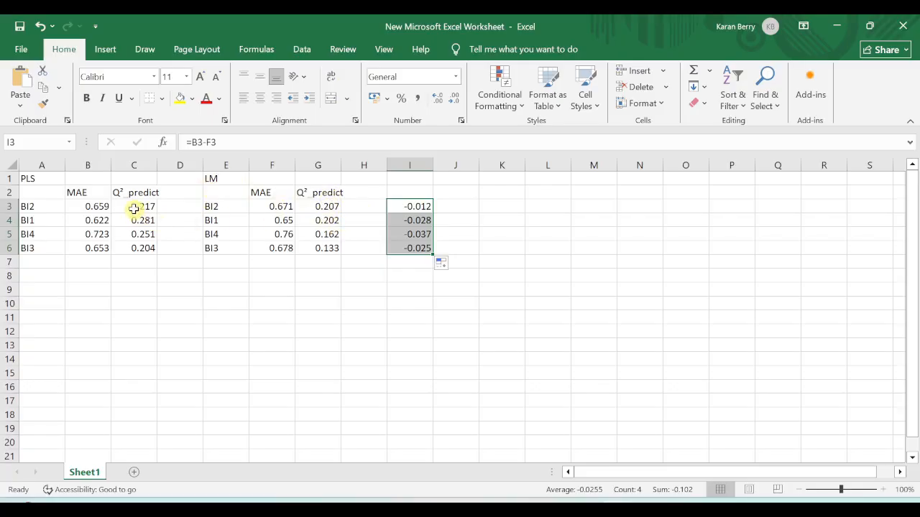
Step: Compare the PLS and LM Q²_predict values for BI2 in the Excel sheet
click(25, 180)
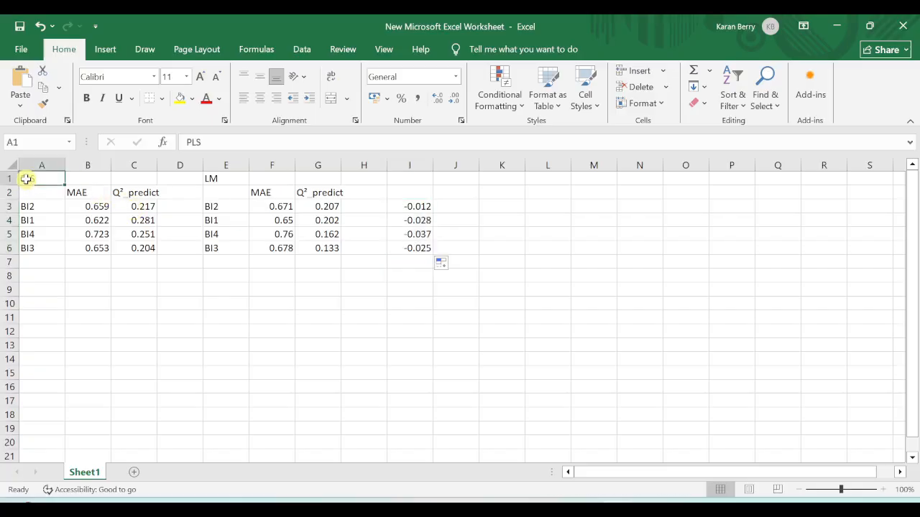
click(130, 208)
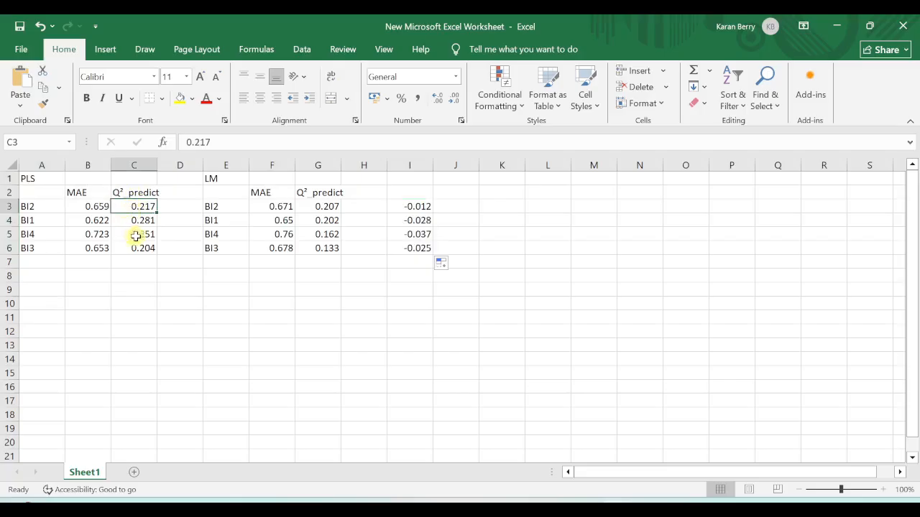
click(327, 207)
key(Home)
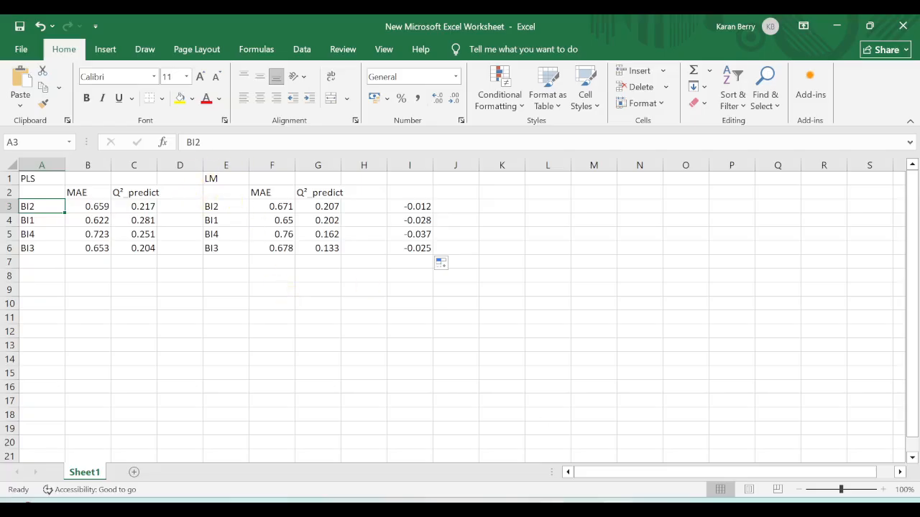
Step: Bring PowerPoint forward and show slide 4, the closing 'Thanks, Keep Watching for More !!' slide
click(552, 510)
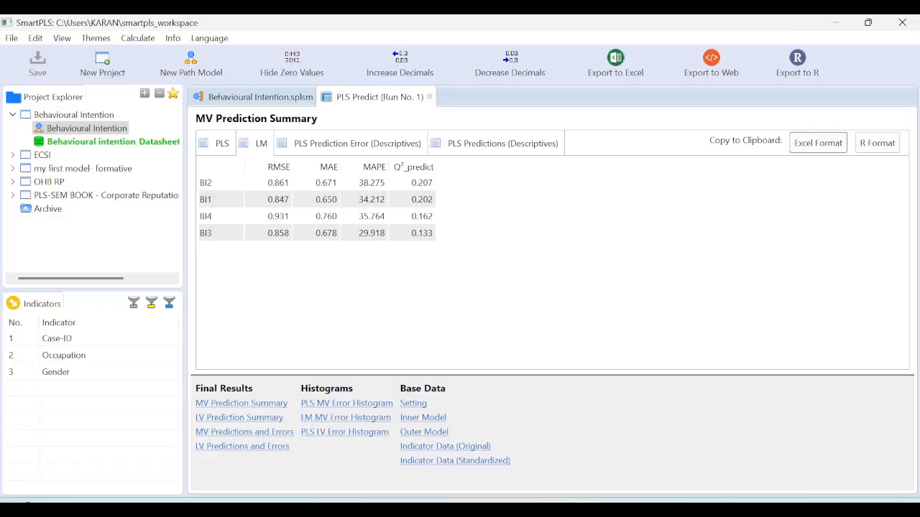
click(521, 512)
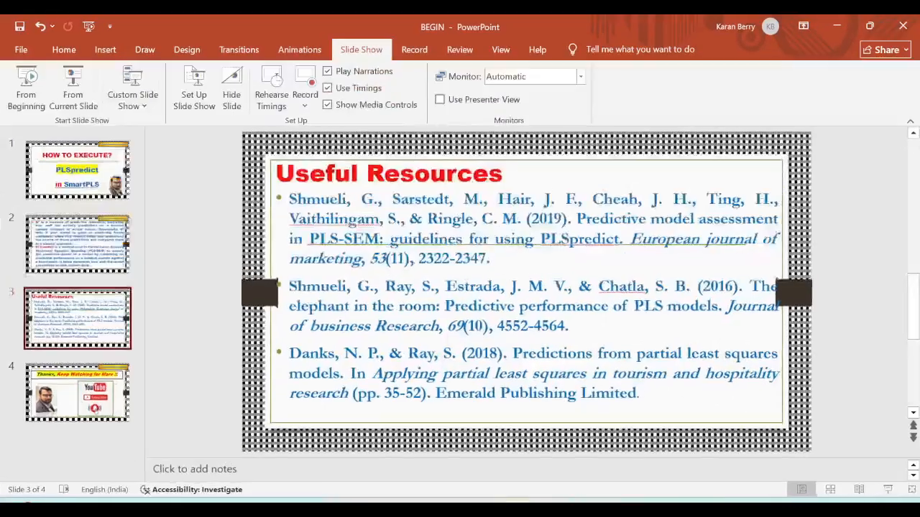
click(72, 402)
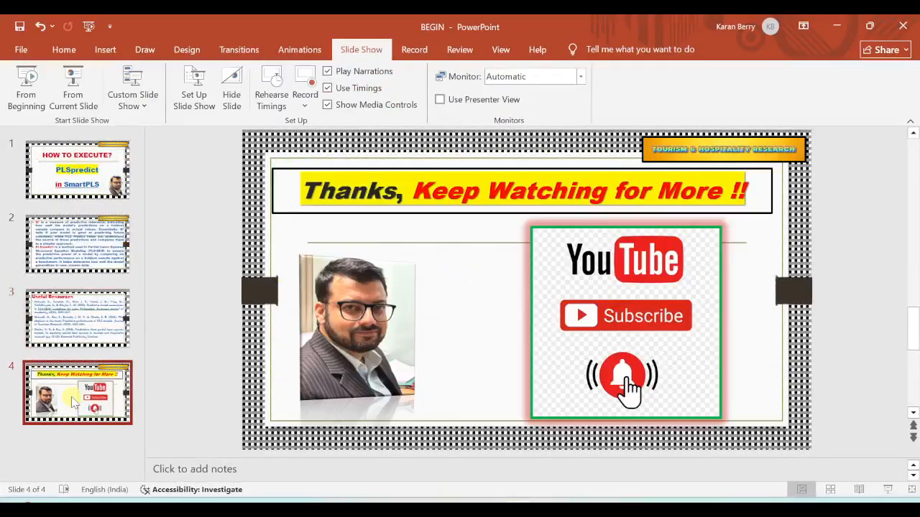